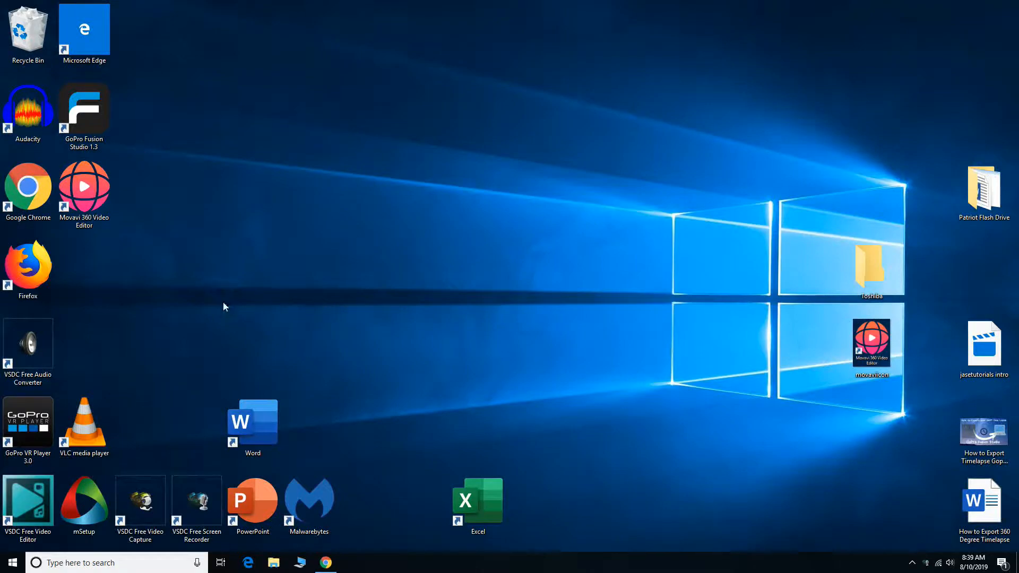
- Switch to Google Chrome and open the official Python website from the python search results
click(326, 563)
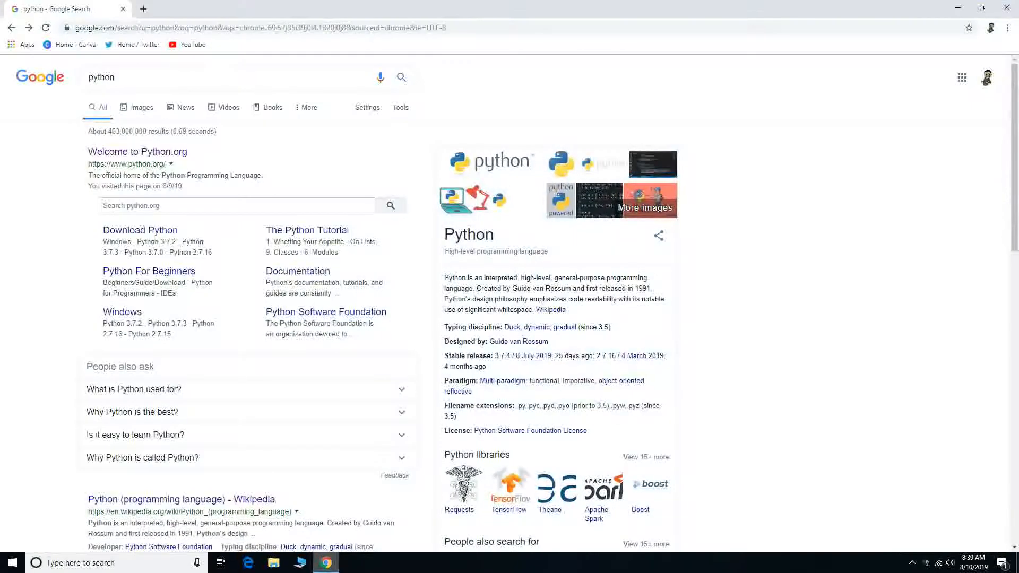
click(154, 86)
click(58, 207)
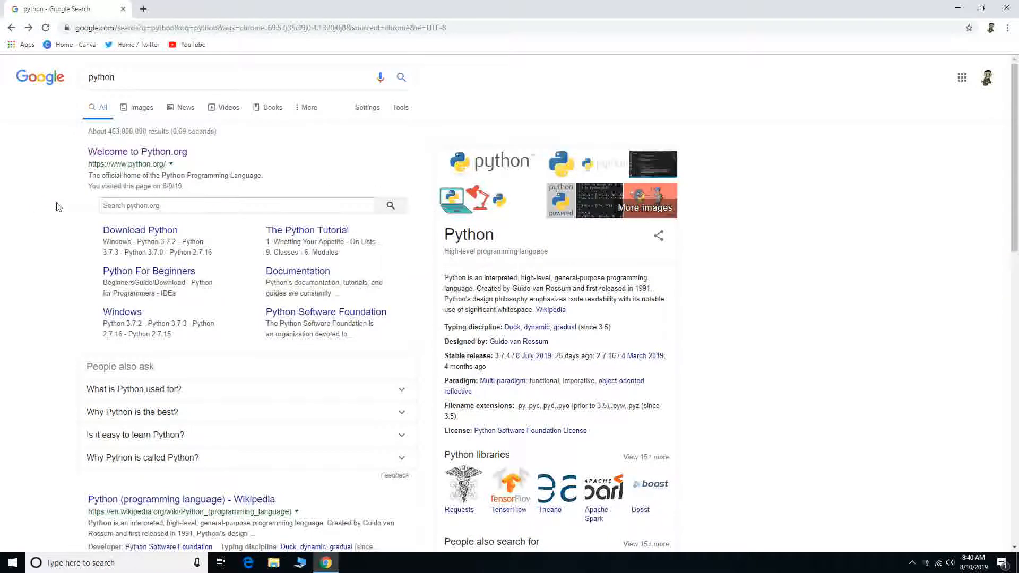
click(187, 153)
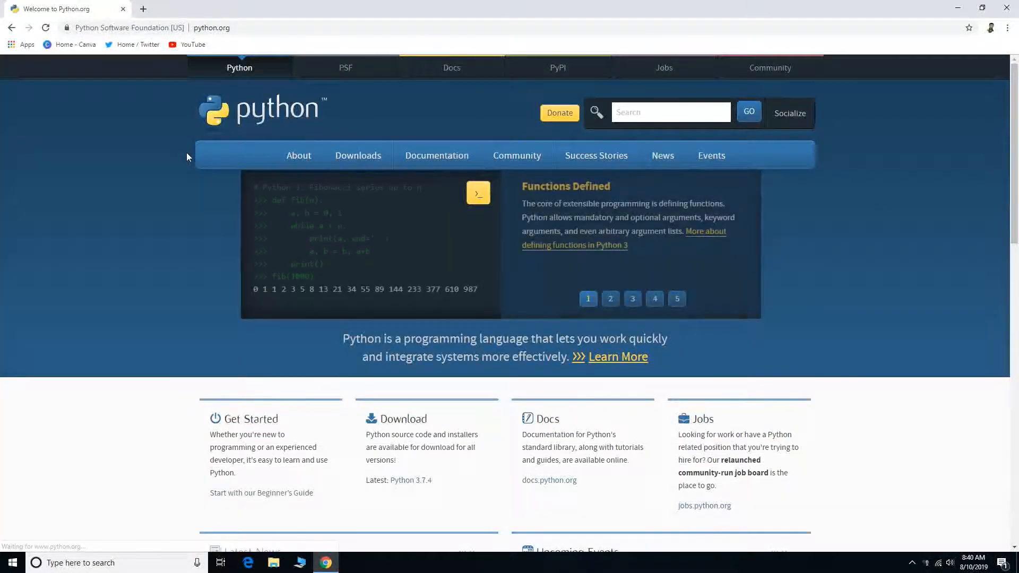
- Go to the Python downloads page and open the list of releases for Windows
mouse_move(350, 162)
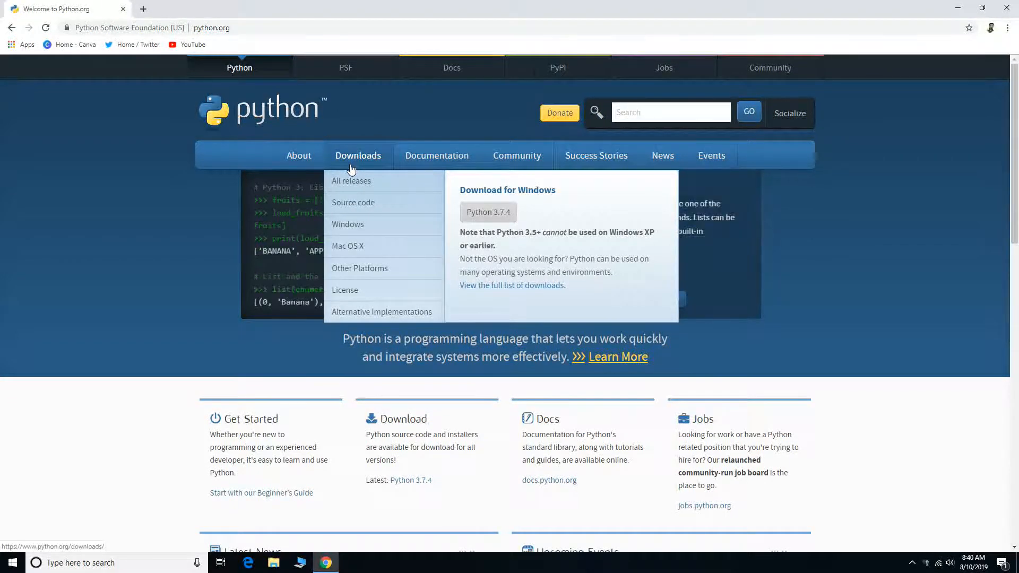
click(351, 168)
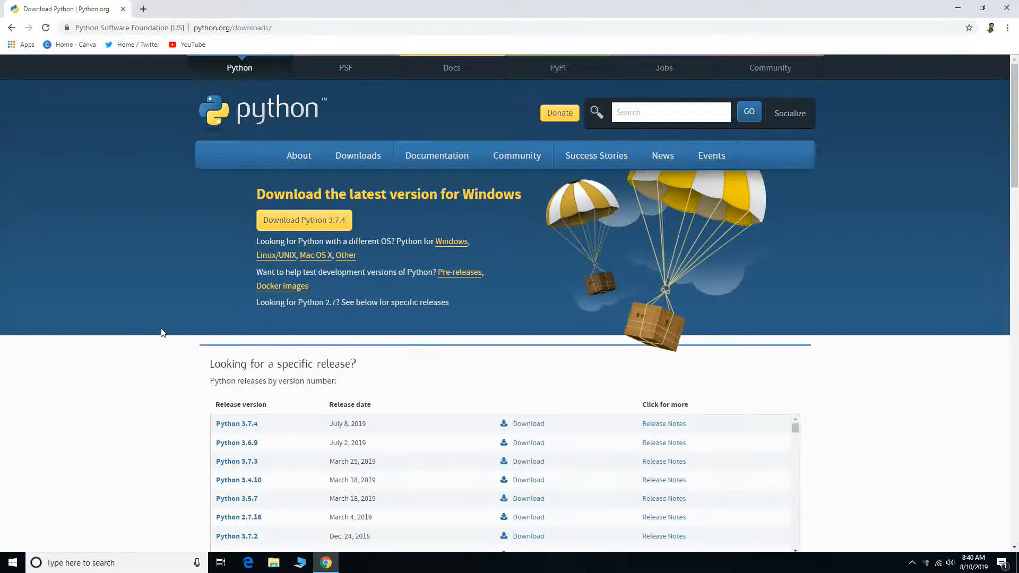
scroll(162, 333, down, 2)
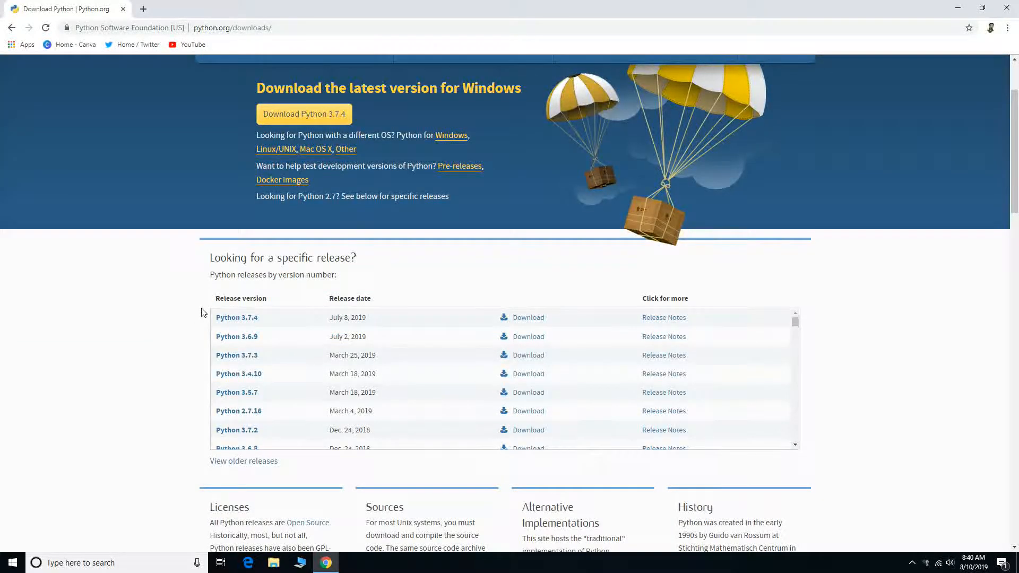
click(446, 139)
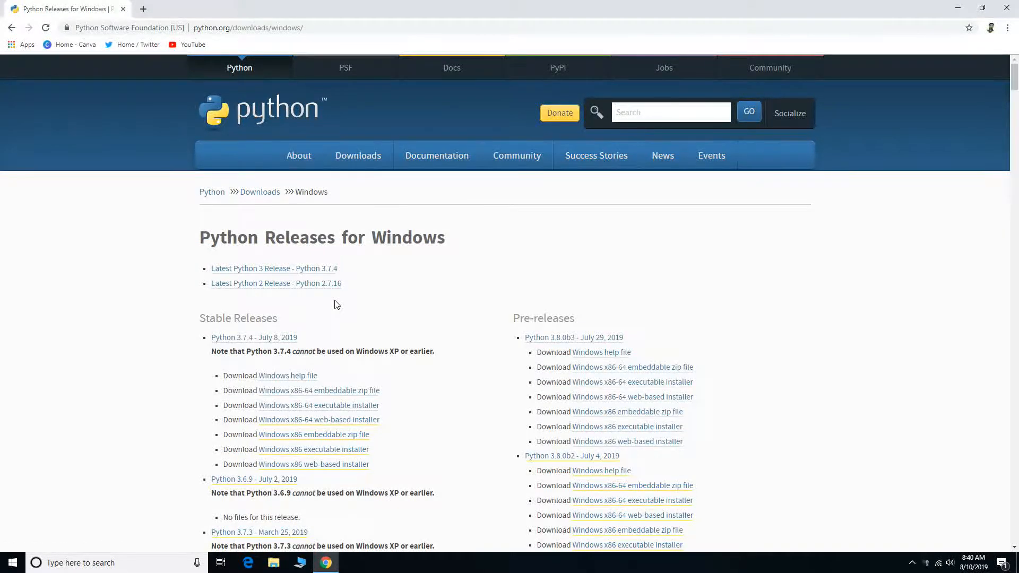
- Download the Windows x86-64 executable installer for the stable release Python 3.7.4
scroll(340, 314, down, 1)
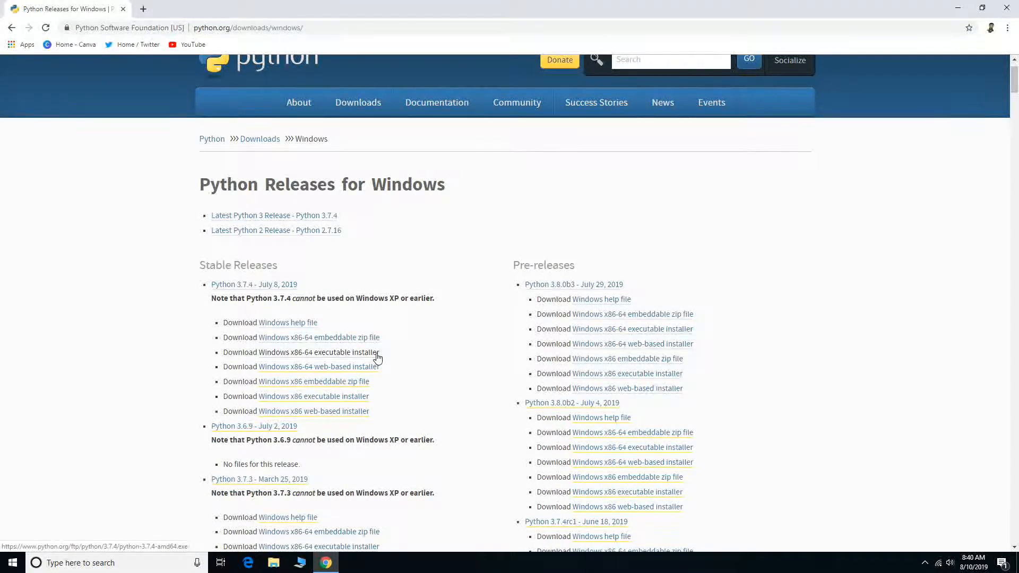
key(super)
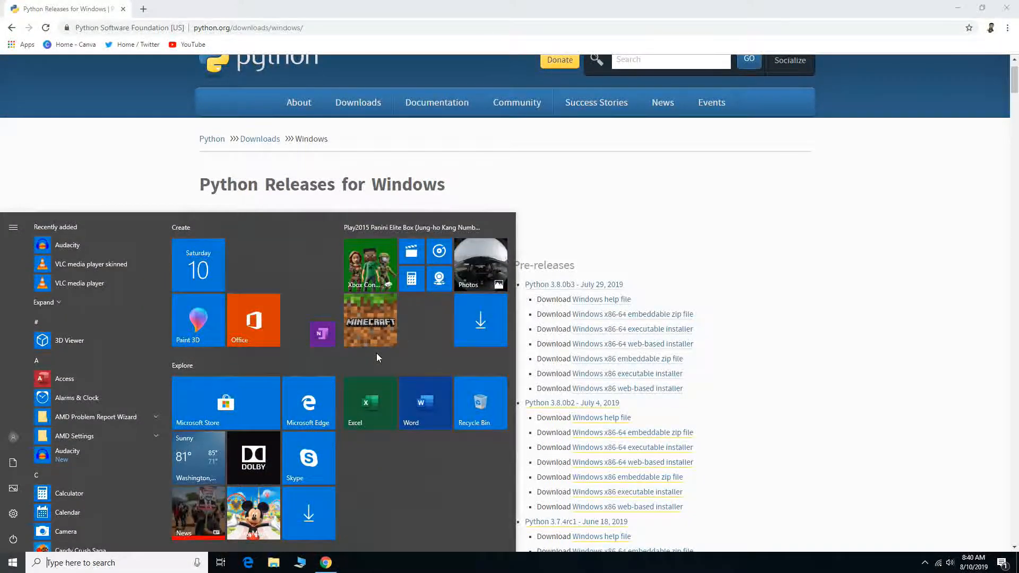
key(super)
click(377, 358)
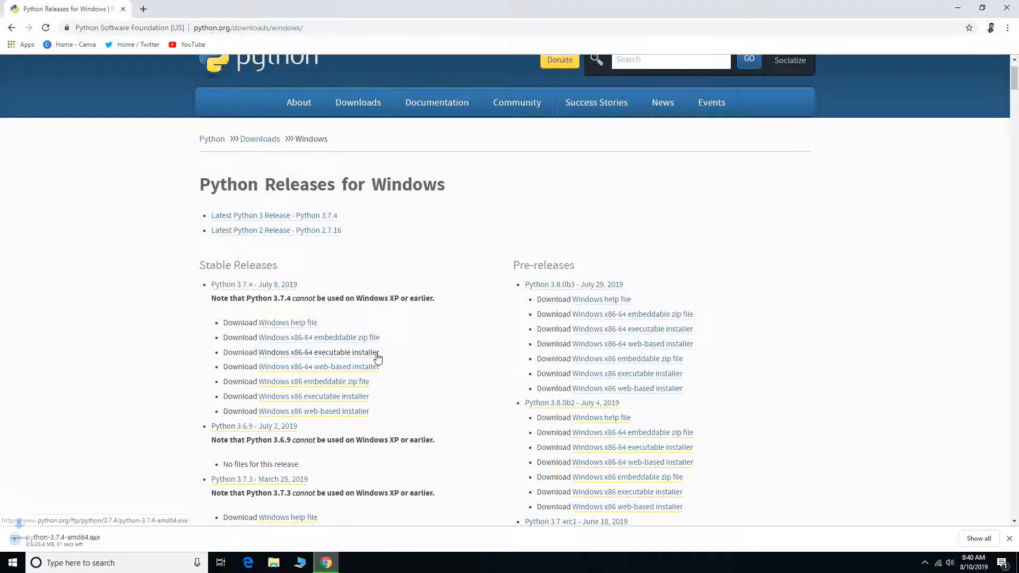
- Show the downloading Python installer in its folder and sort the files by date modified
click(111, 539)
click(148, 503)
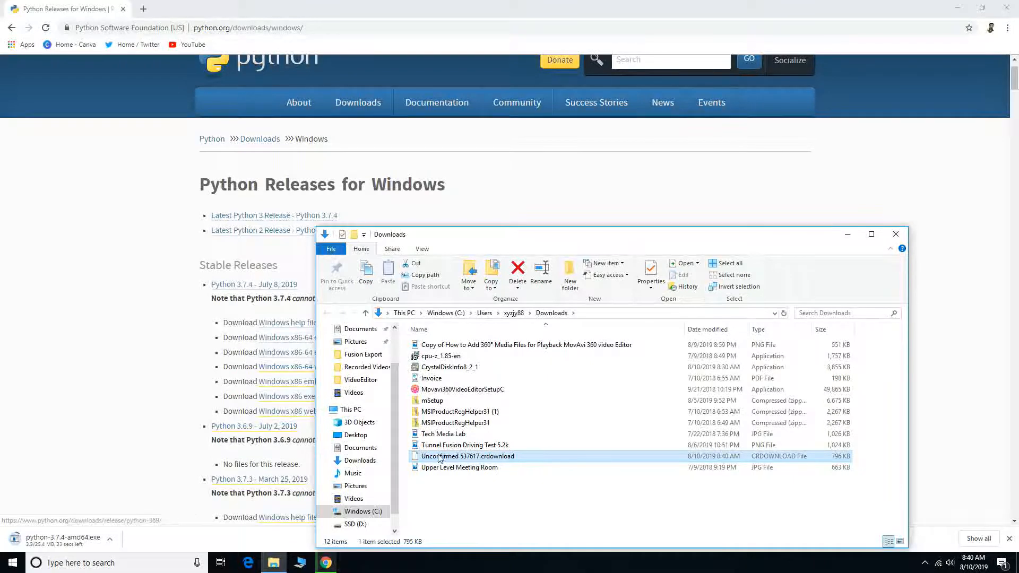
right_click(491, 501)
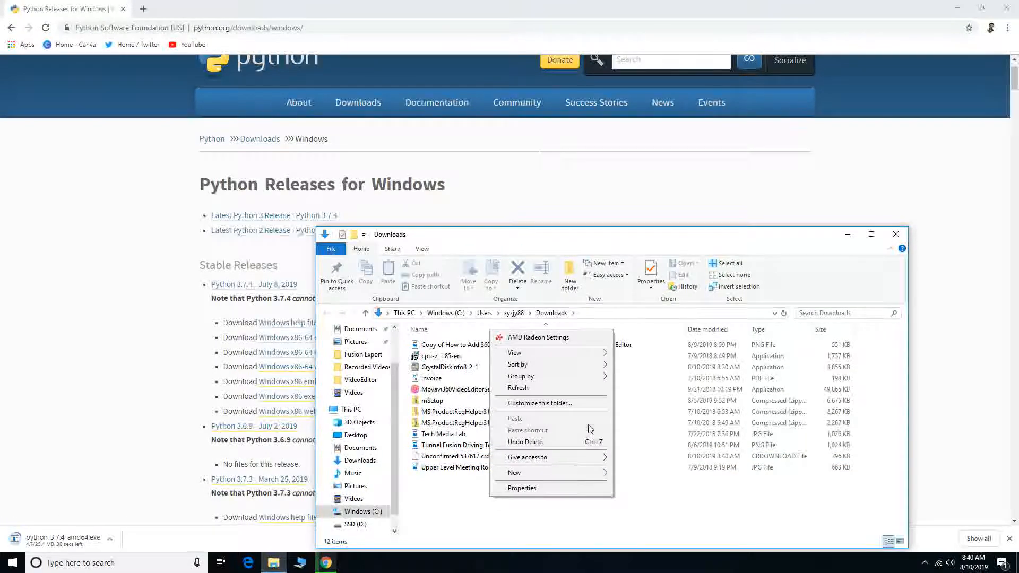
mouse_move(590, 365)
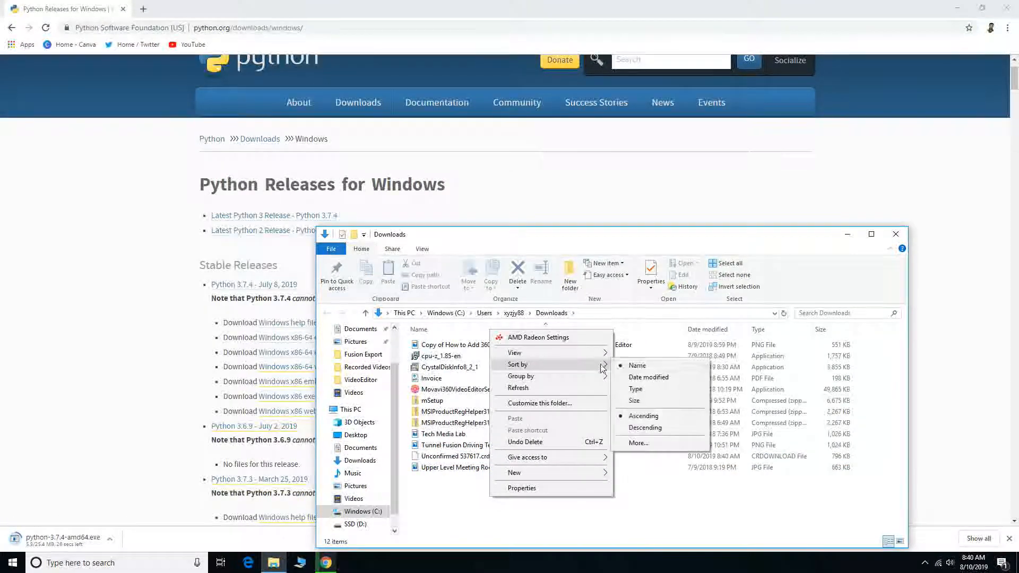
click(635, 377)
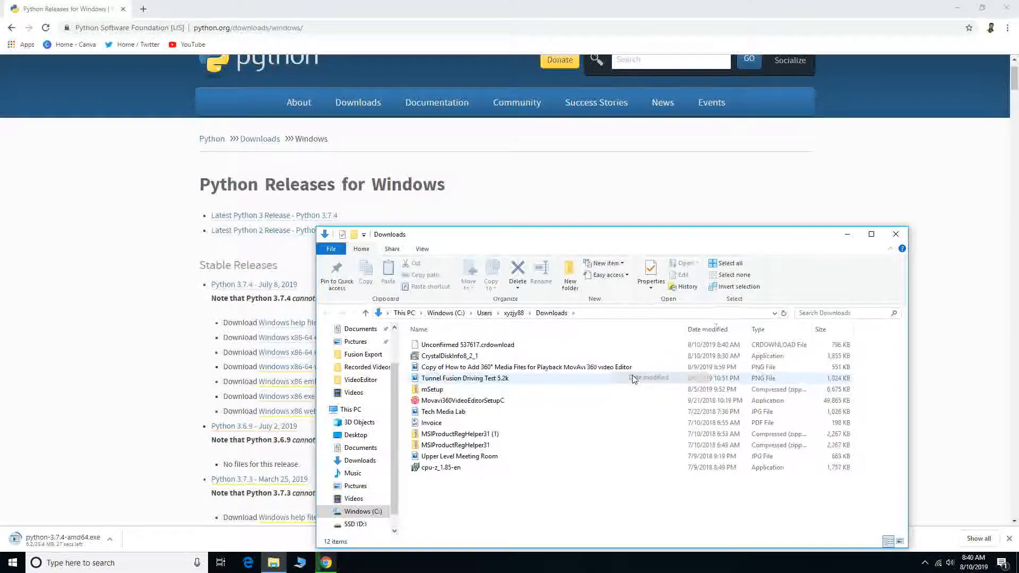
- Display the Downloads folder's files as large icons and refresh the folder once the installer has downloaded
right_click(598, 493)
mouse_move(711, 350)
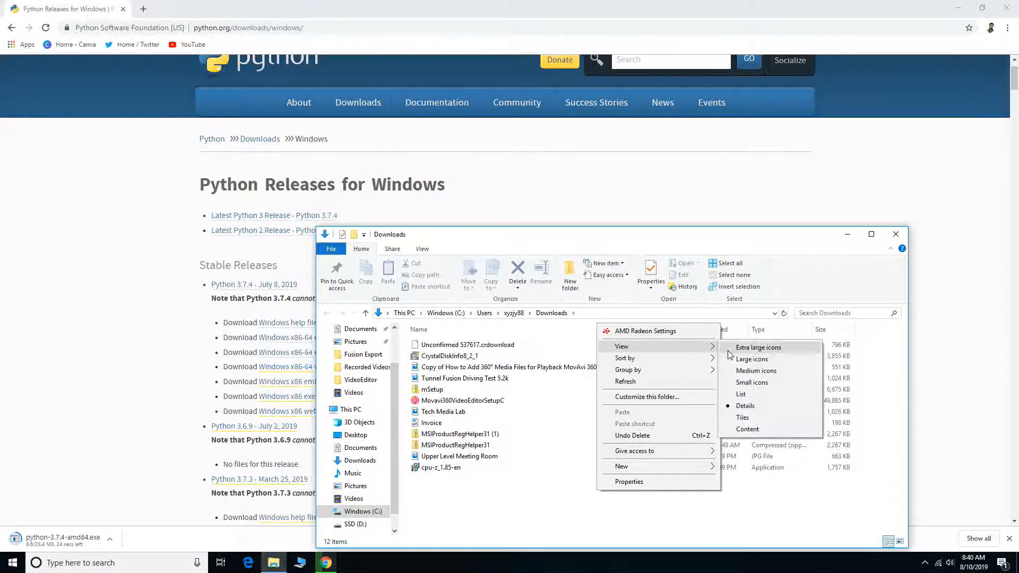
click(749, 358)
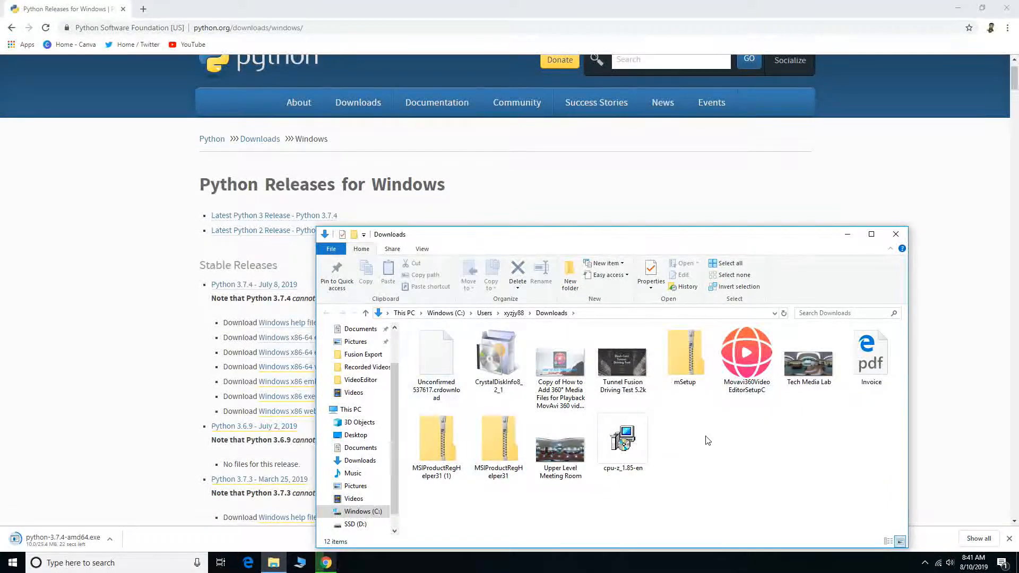
click(455, 356)
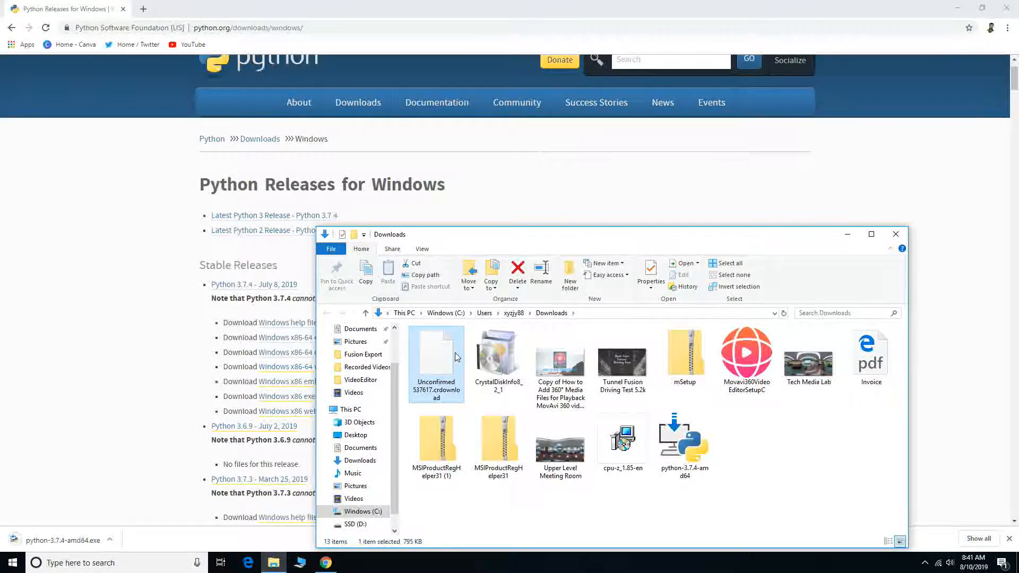
click(823, 475)
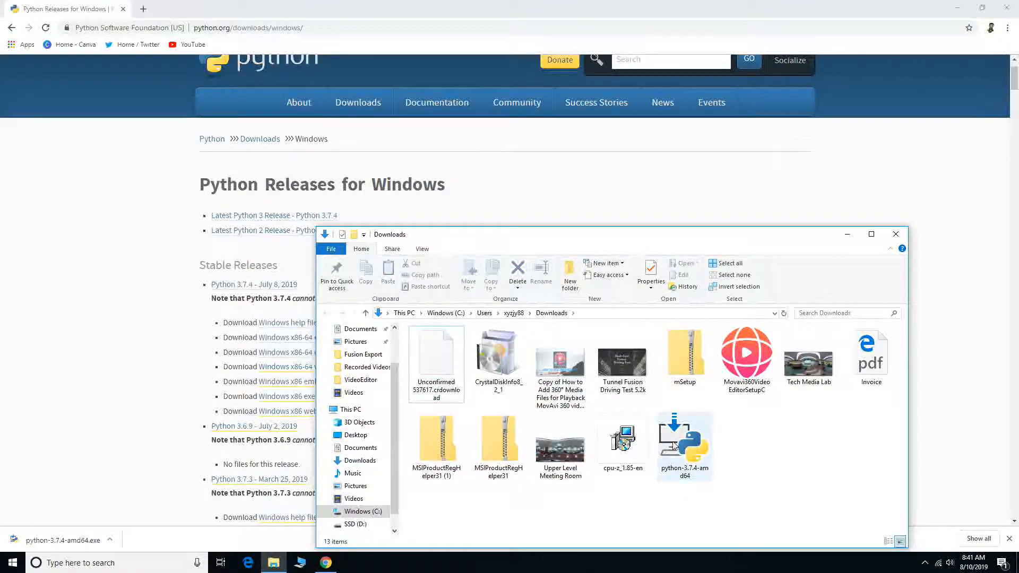
click(783, 314)
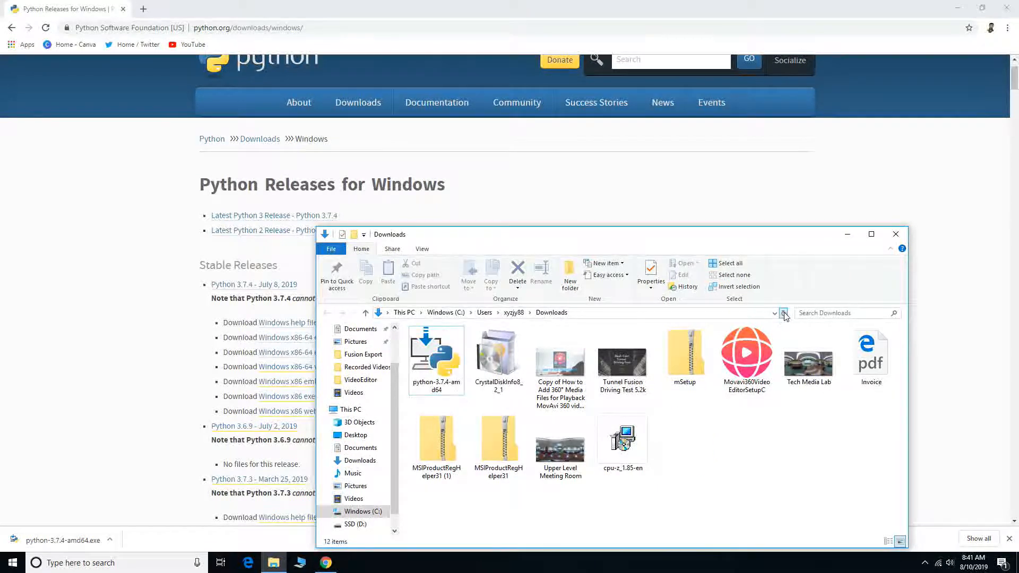
- Run the python-3.7.4-amd64 installer, adding Python 3.7 to PATH, and complete the default installation
click(433, 367)
double_click(433, 366)
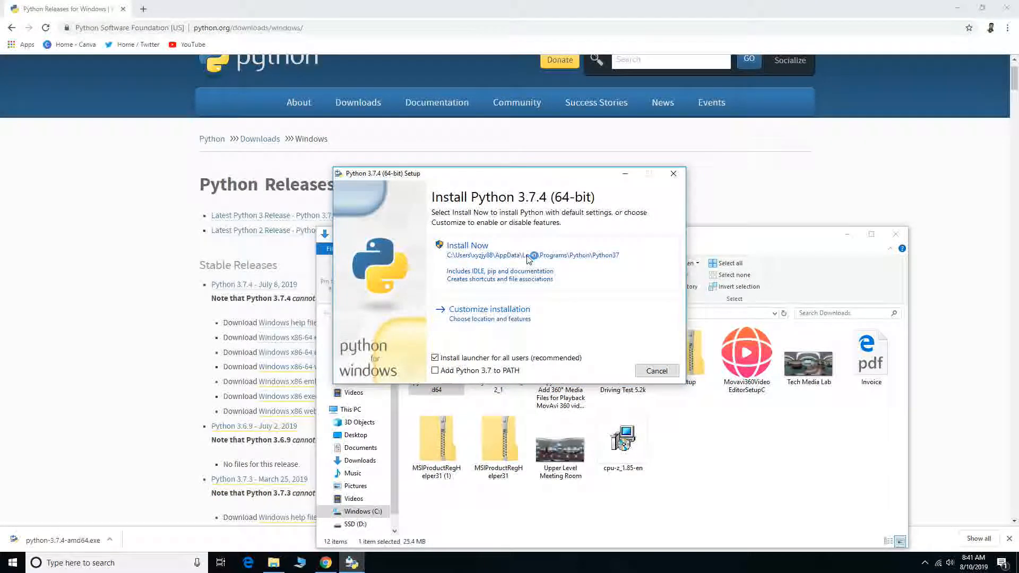
click(506, 373)
click(561, 255)
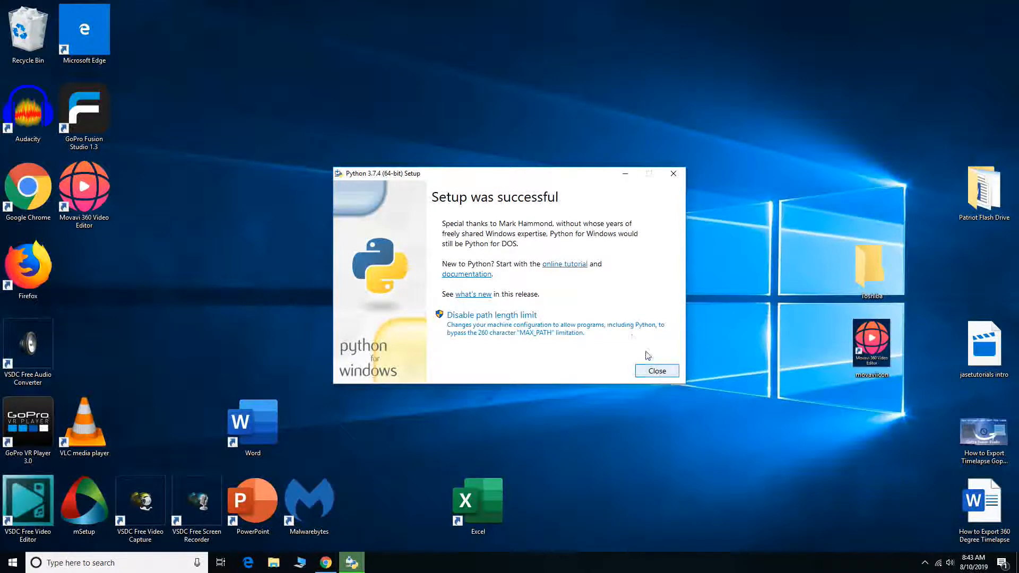
click(657, 370)
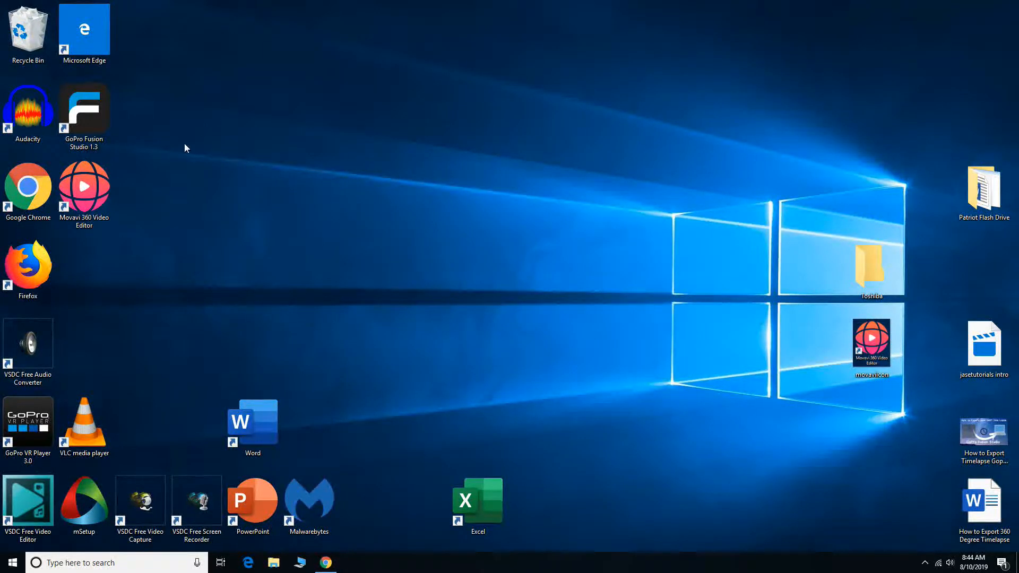
- Search Windows for python, open the file location of IDLE (Python 3.7 64-bit) and create a desktop shortcut for it
click(14, 566)
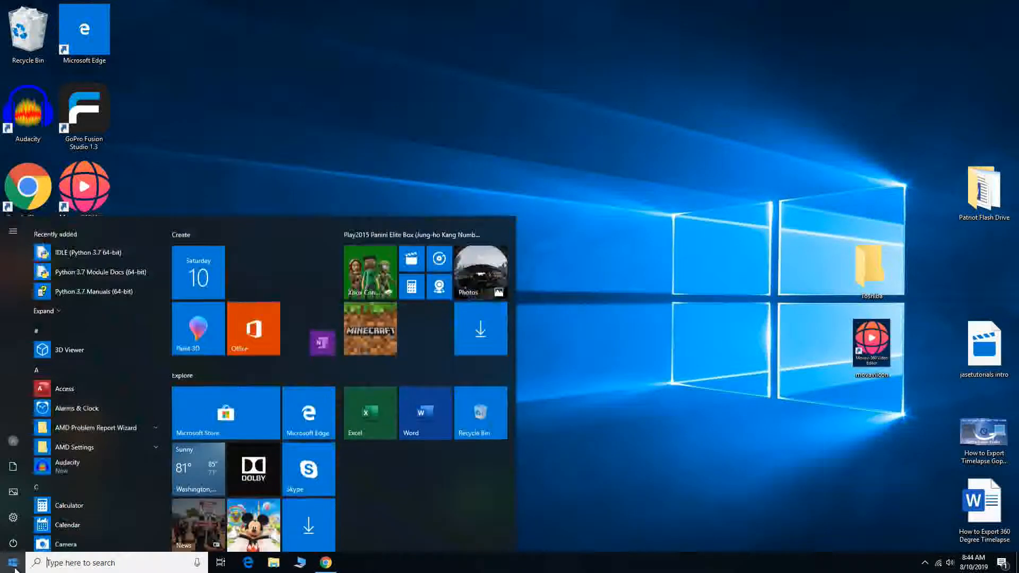
text(python)
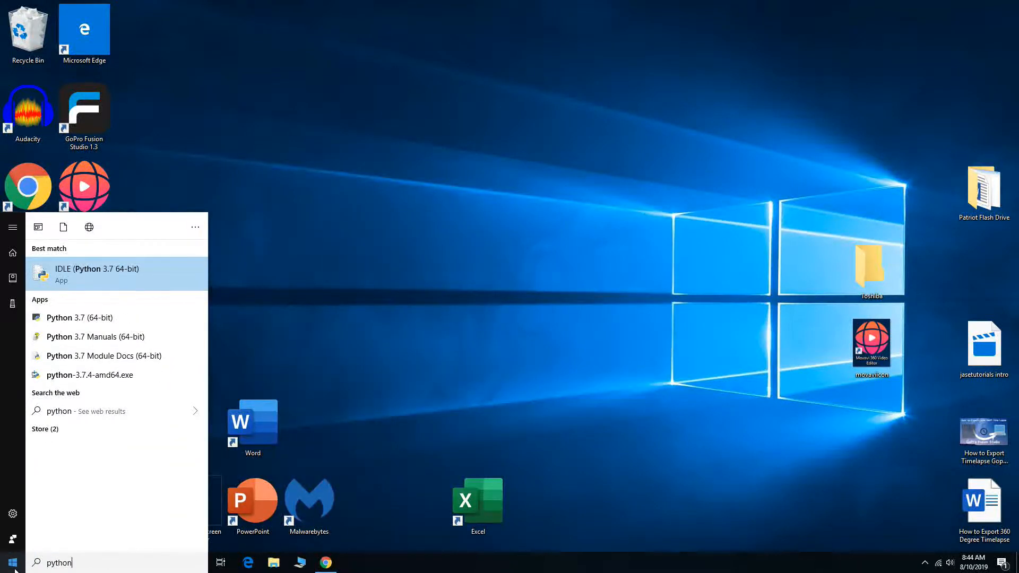
right_click(154, 276)
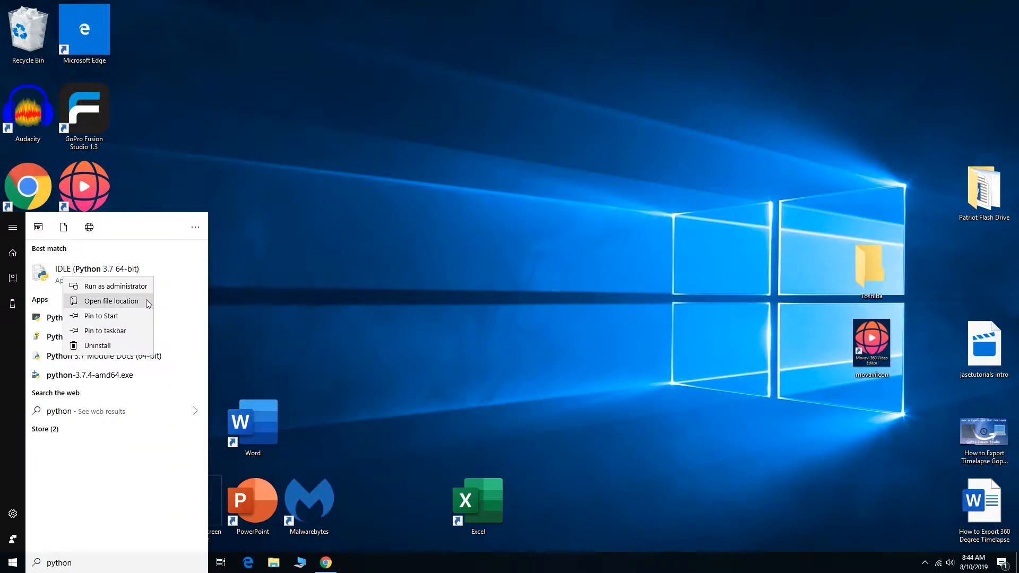
click(145, 300)
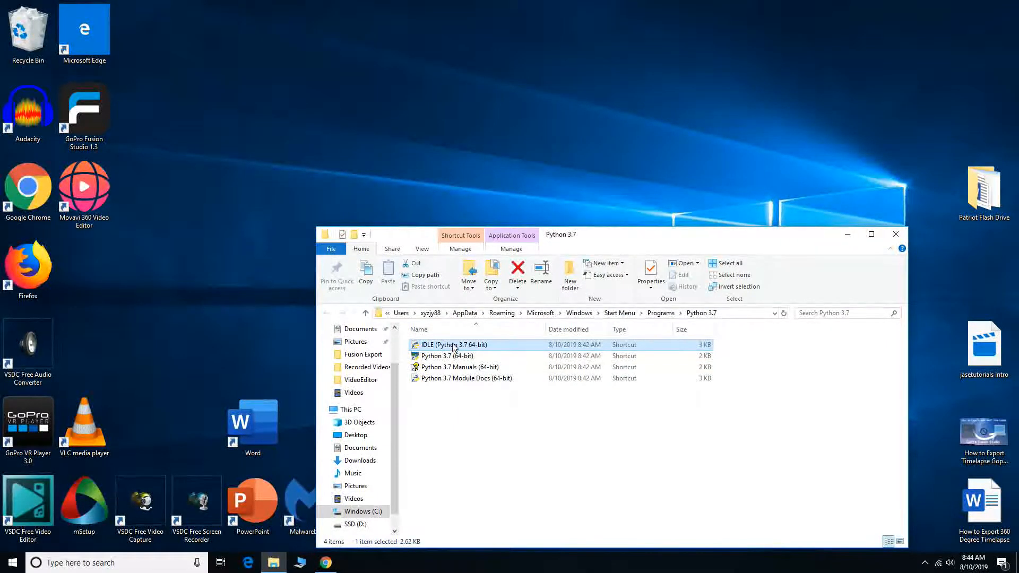
right_click(453, 346)
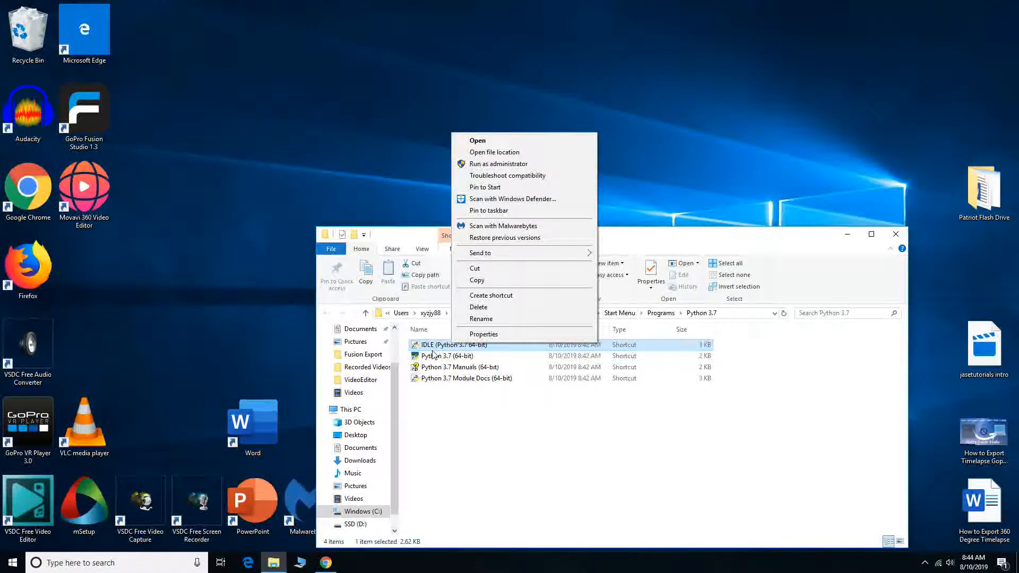
mouse_move(531, 252)
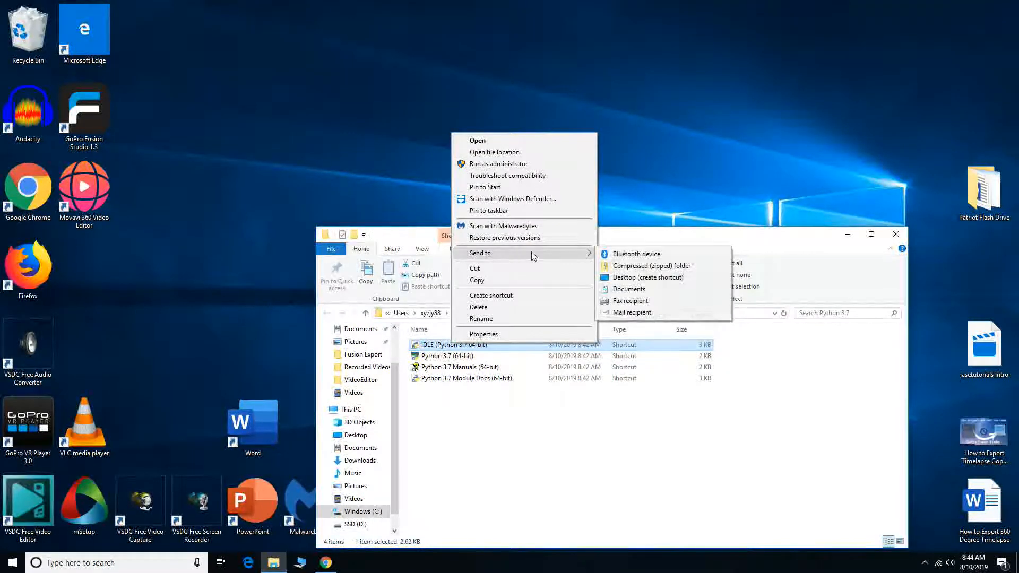
click(616, 277)
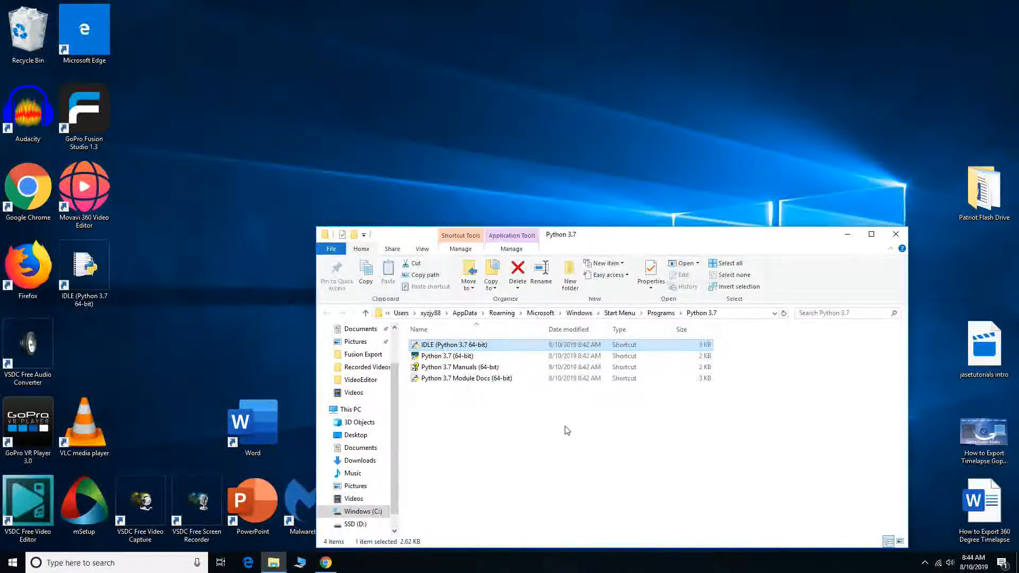
- Create a desktop shortcut for Python 3.7 (64-bit) and close the folder window
right_click(470, 359)
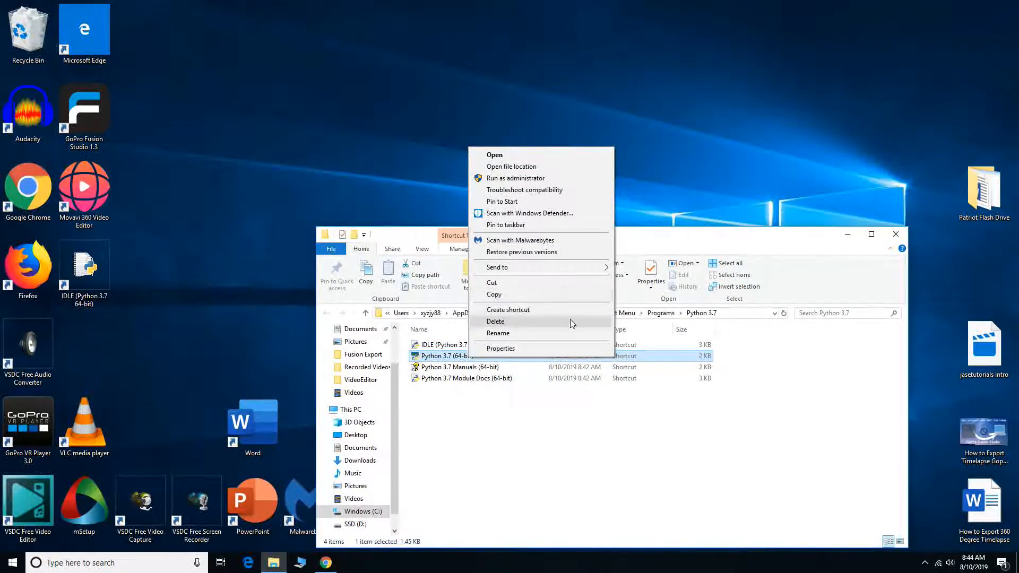
mouse_move(600, 268)
click(648, 290)
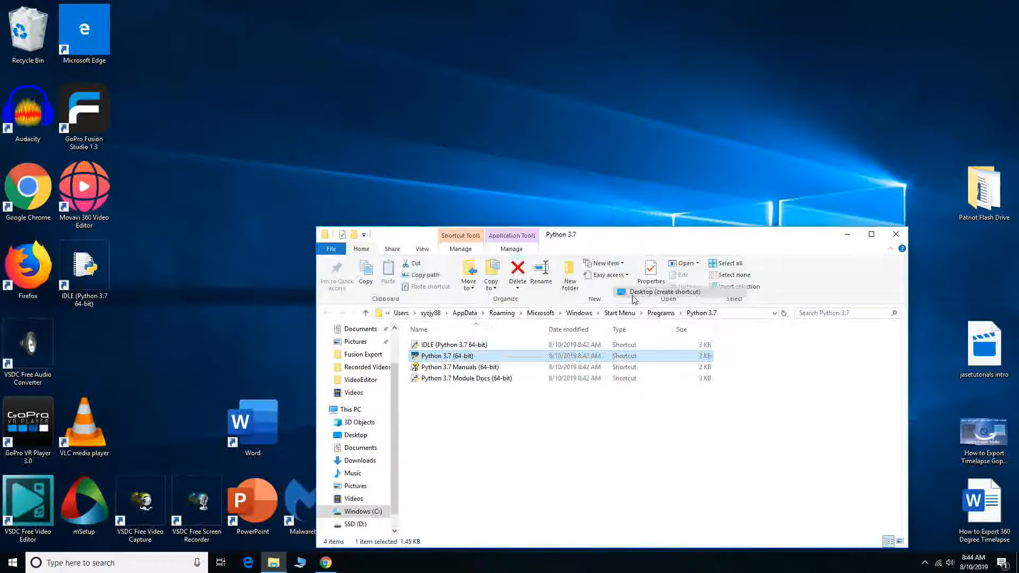
click(897, 234)
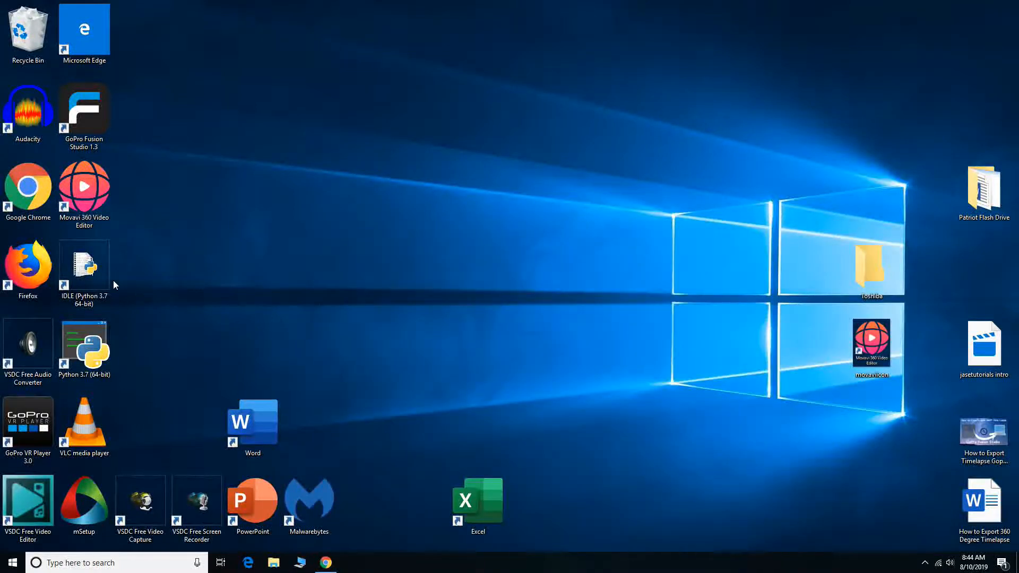
- Move both new Python shortcuts to the middle of the desktop and launch Python 3.7 (64-bit), placing its window below them
drag(113, 282, 619, 207)
drag(110, 336, 507, 195)
double_click(461, 183)
drag(395, 59, 542, 270)
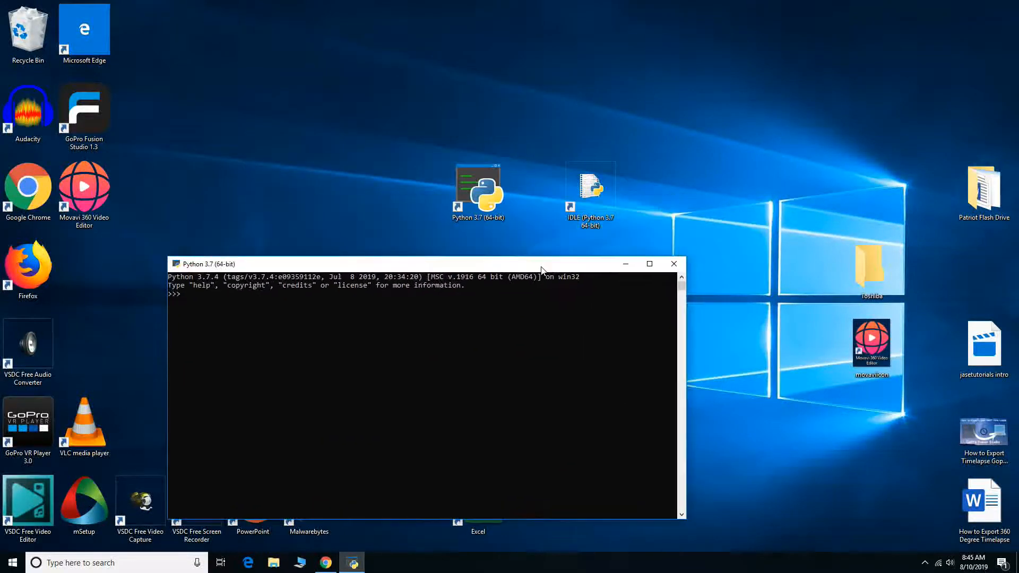
- Run print("Thank you for Watching") in the Python 3.7 console
click(361, 318)
text(print()
text(Thank you)
text(Watching"))
key(Left)
key(Left)
key(Left)
key(Left)
key(Left)
key(Left)
key(Left)
key(Left)
key(Left)
text(")
key(Return)
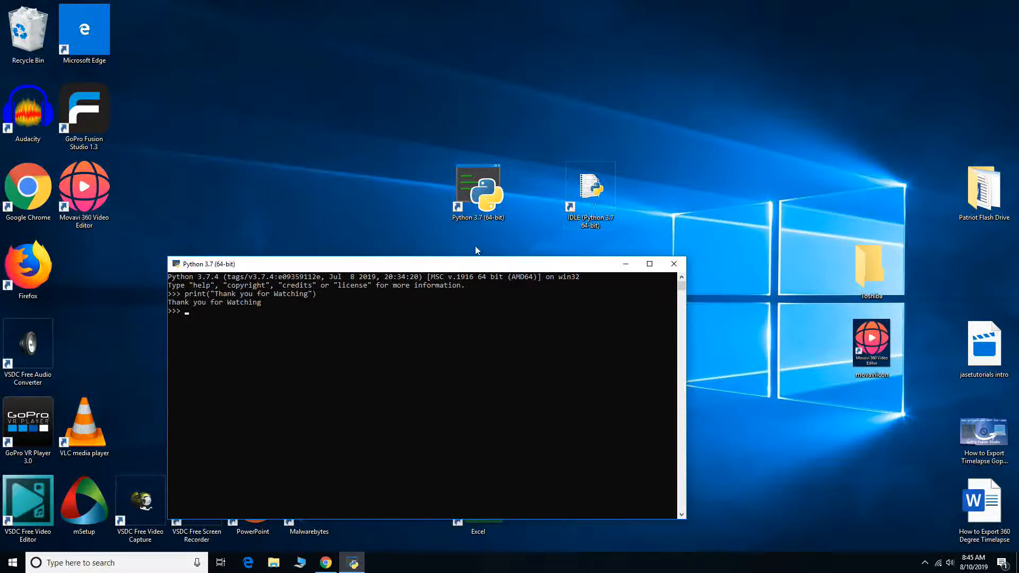
- Launch IDLE (Python 3.7 64-bit), move its window beside the console and run print("Thank you for watching") in its shell
double_click(599, 192)
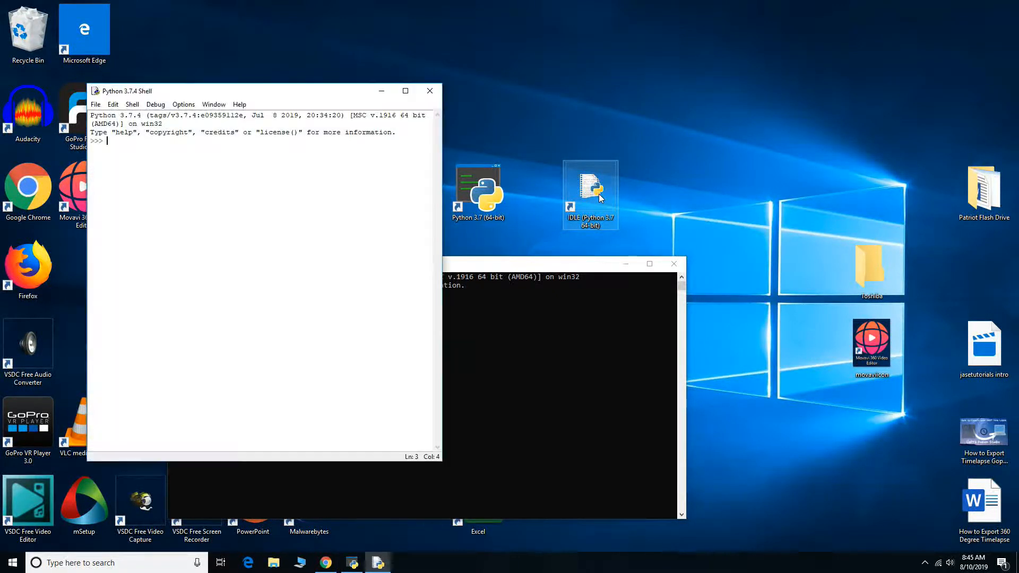
drag(297, 98, 727, 144)
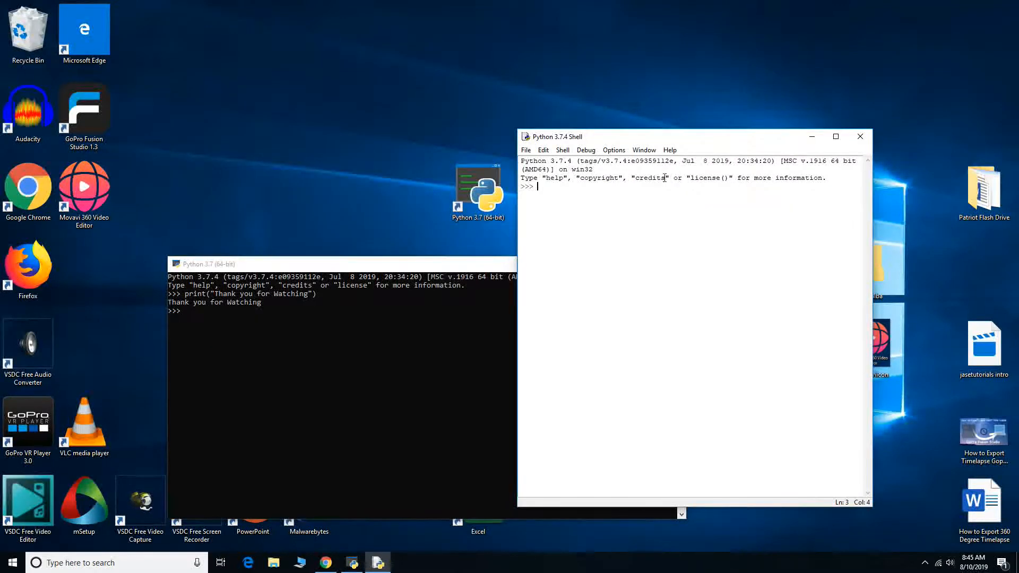
text(print("Than)
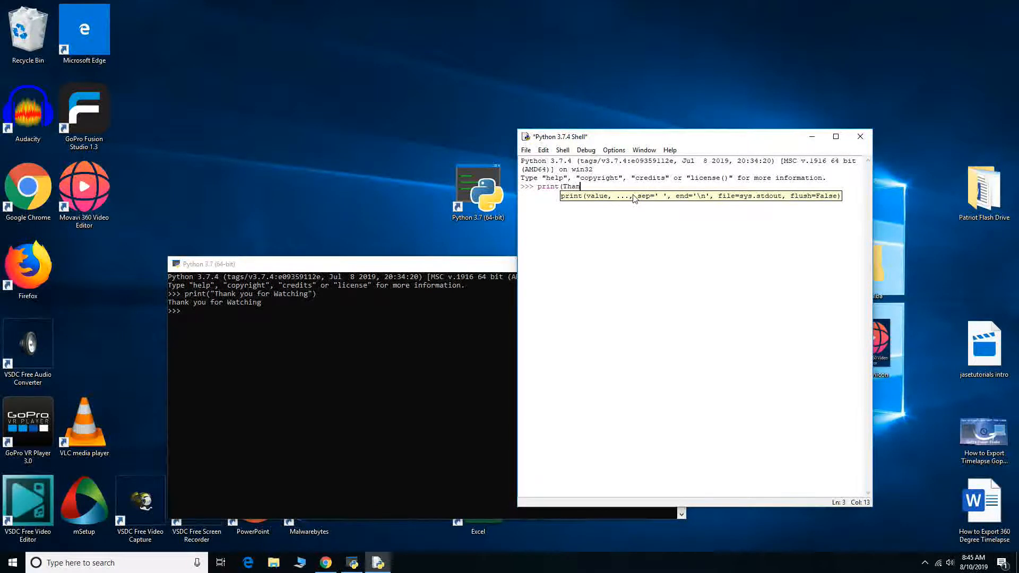
text(k)
key(BackSpace)
key(BackSpace)
key(BackSpace)
key(BackSpace)
key(BackSpace)
text("Thank you for watching"))
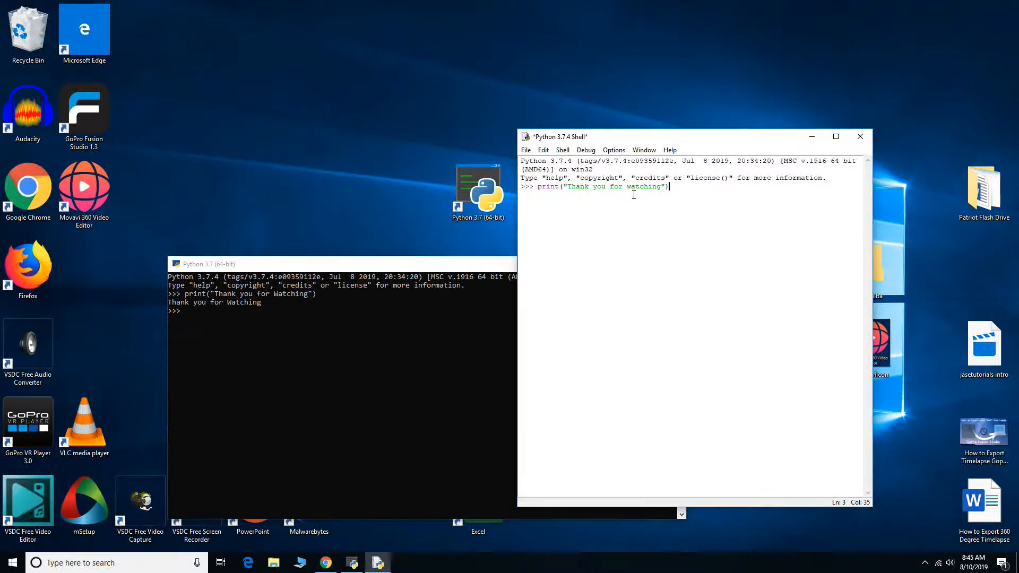
key(Return)
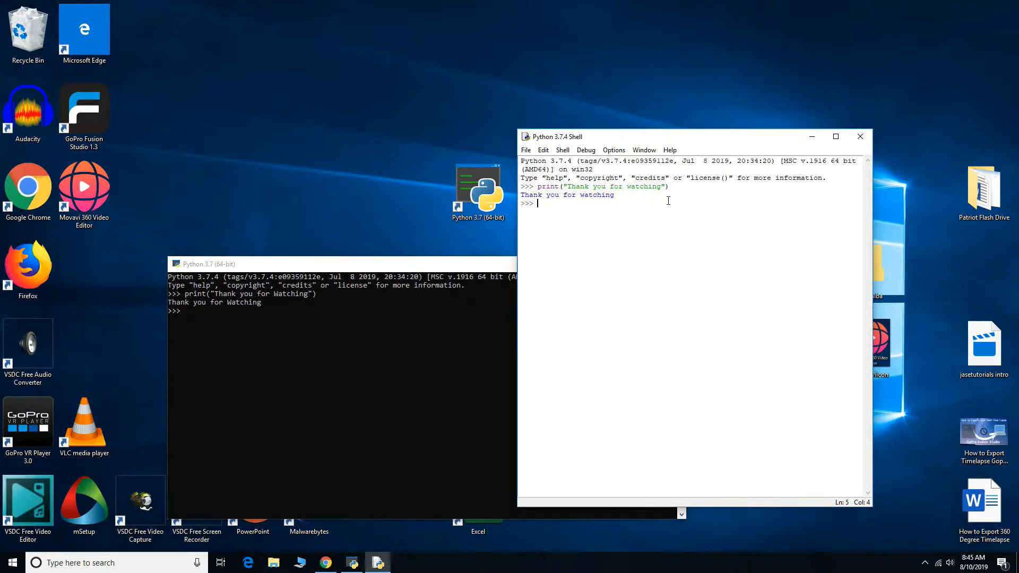